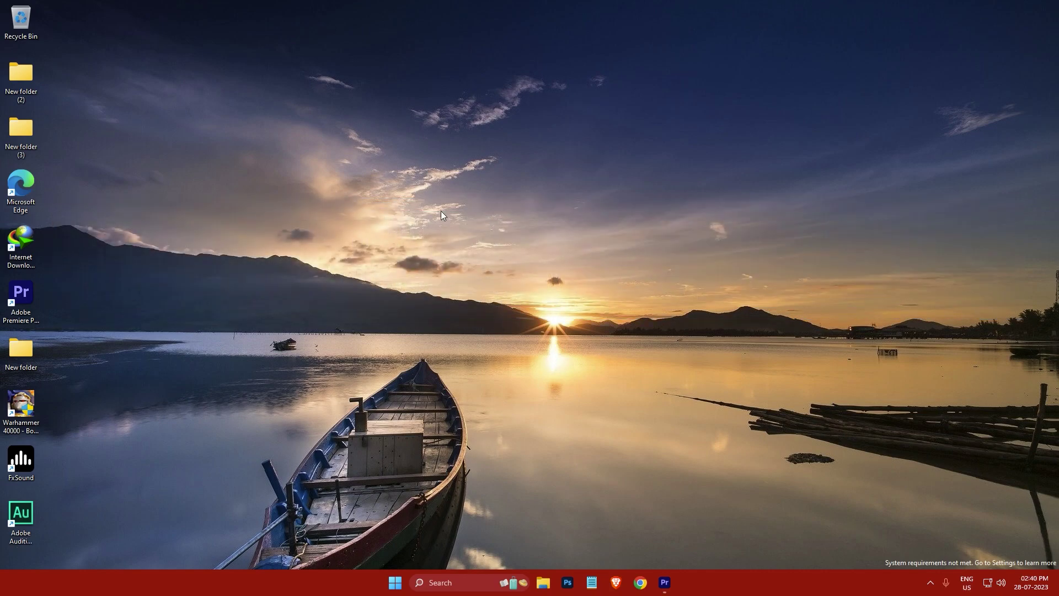
Check the compact Windows 11 desktop menu and its expanded full options, then open Start.
right_click(441, 212)
click(607, 195)
right_click(468, 224)
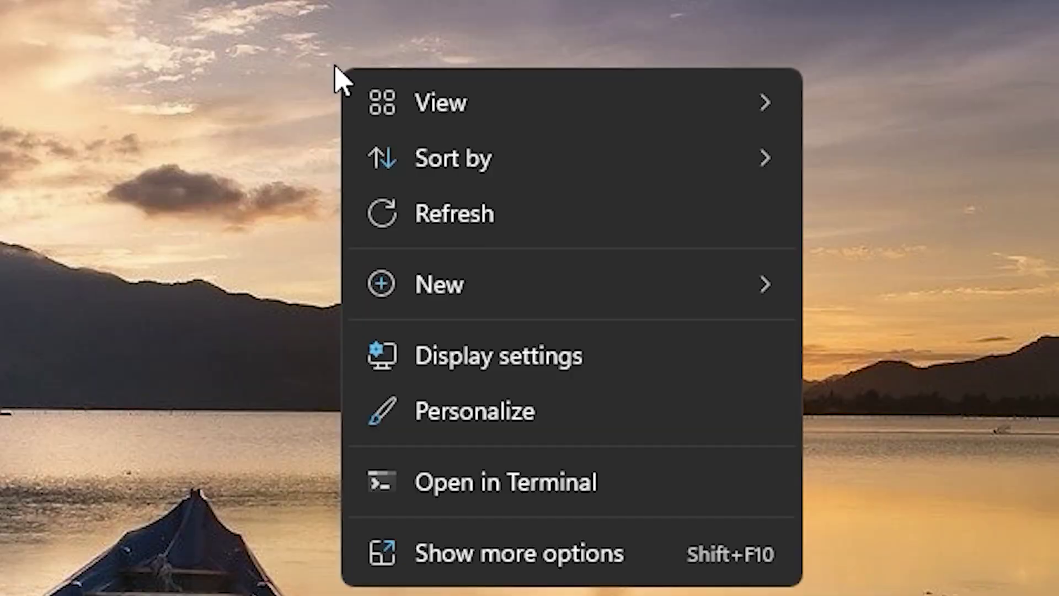
click(536, 553)
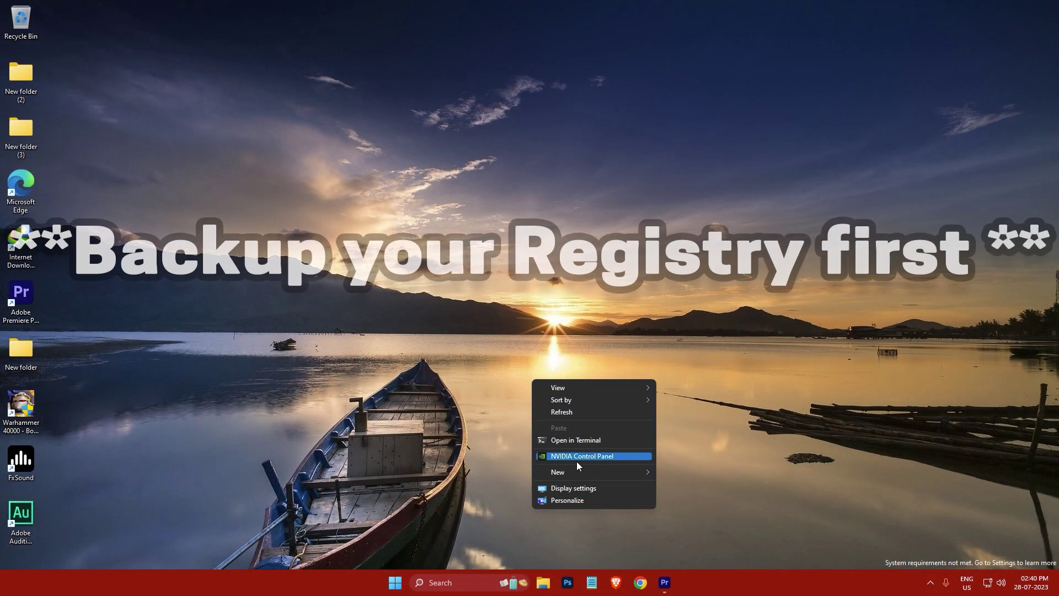
mouse_move(580, 387)
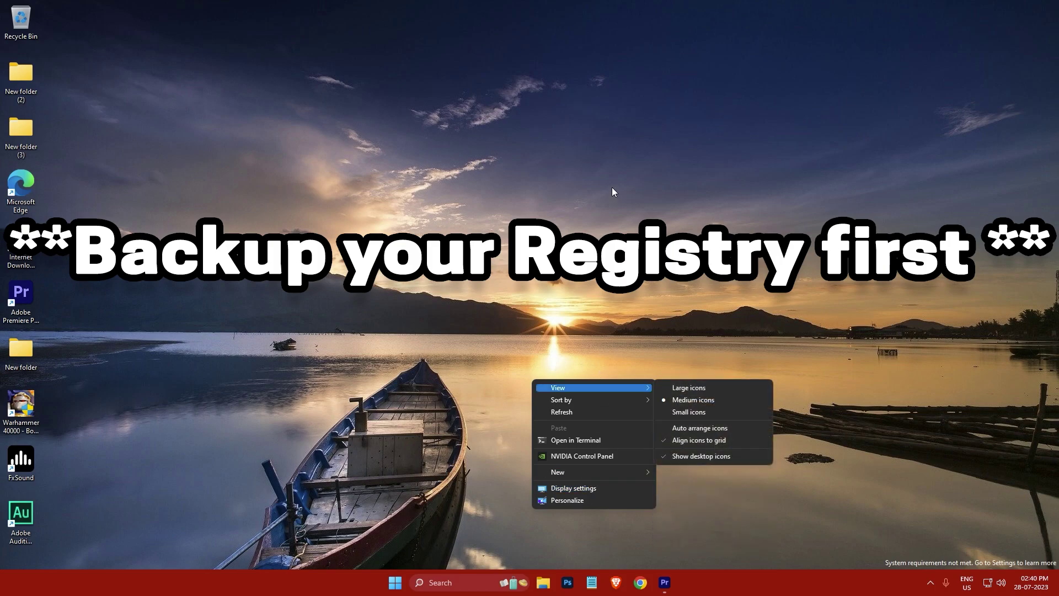
click(618, 187)
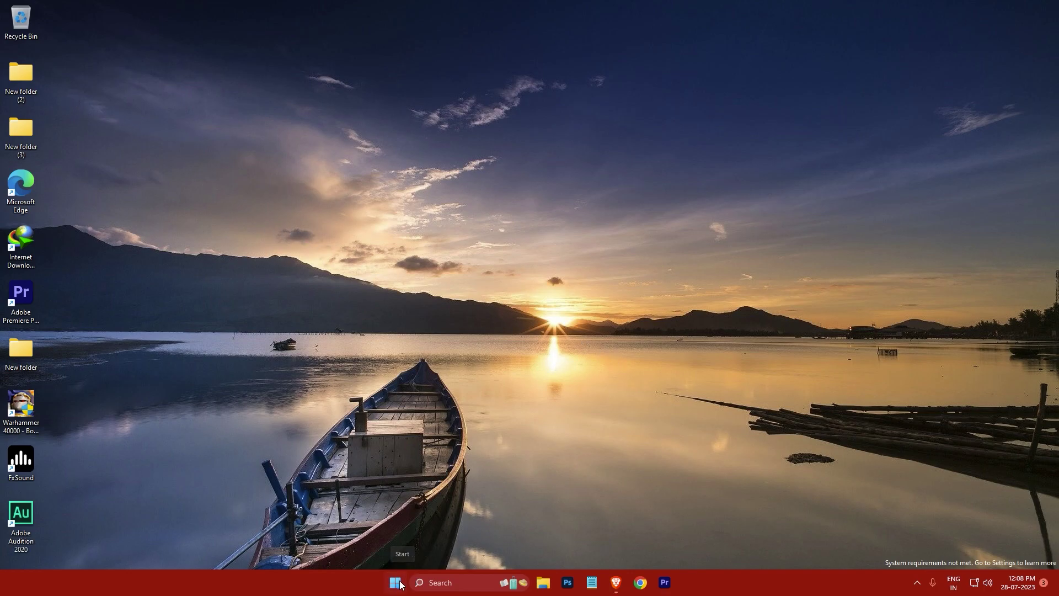
click(396, 582)
text(re)
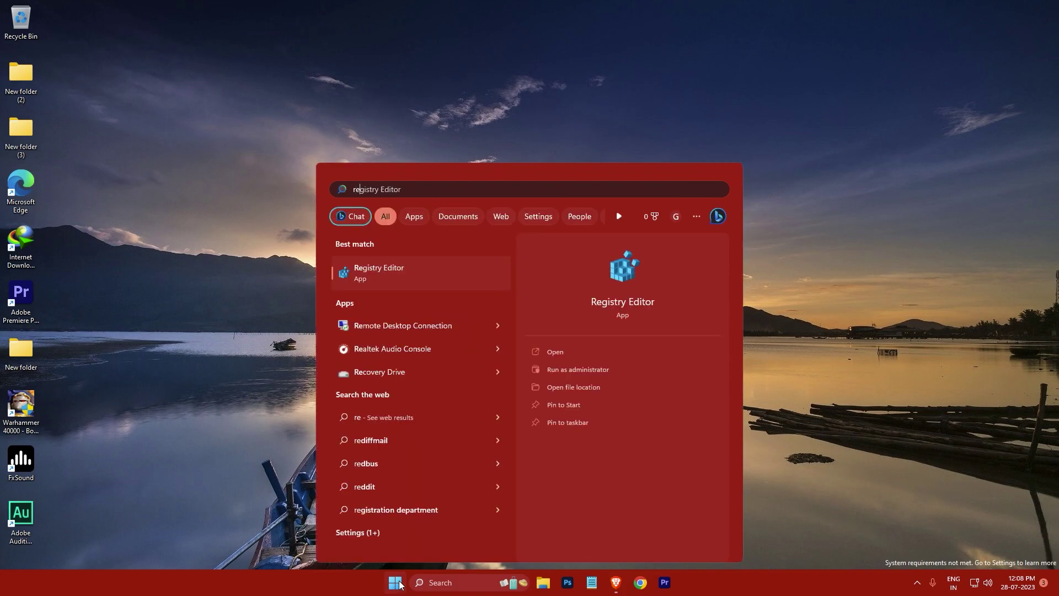
text(gedit)
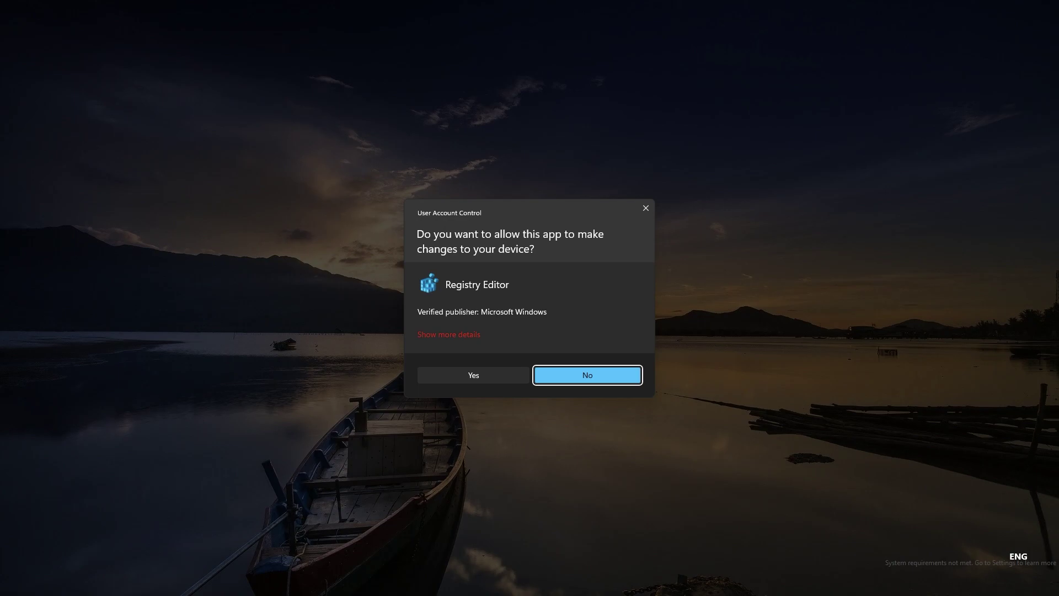
Approve the UAC prompt and go to HKEY_CURRENT_USER\Software\Classes\CLSID.
click(473, 375)
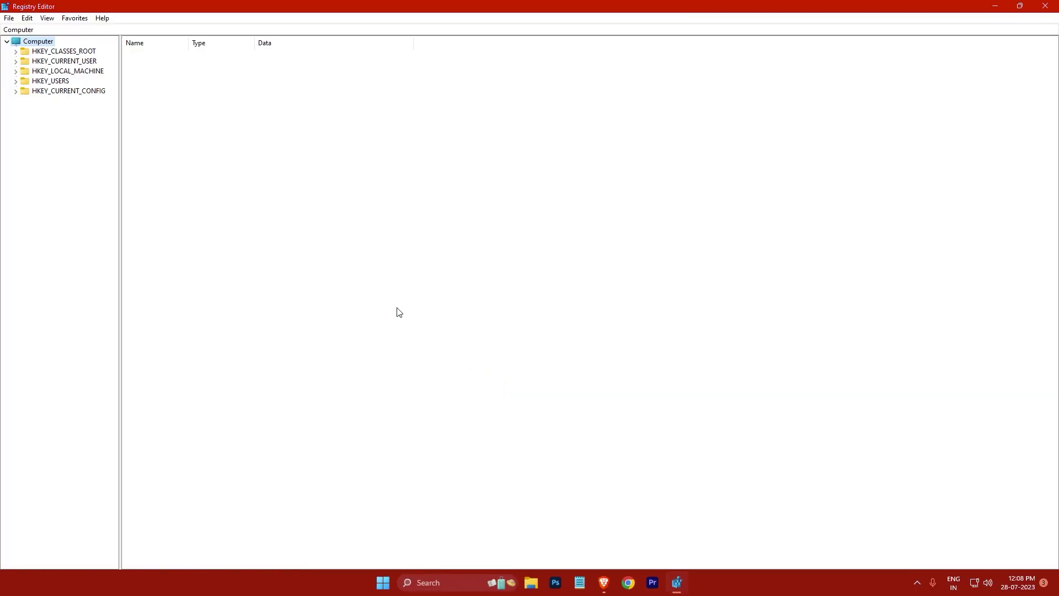
click(15, 61)
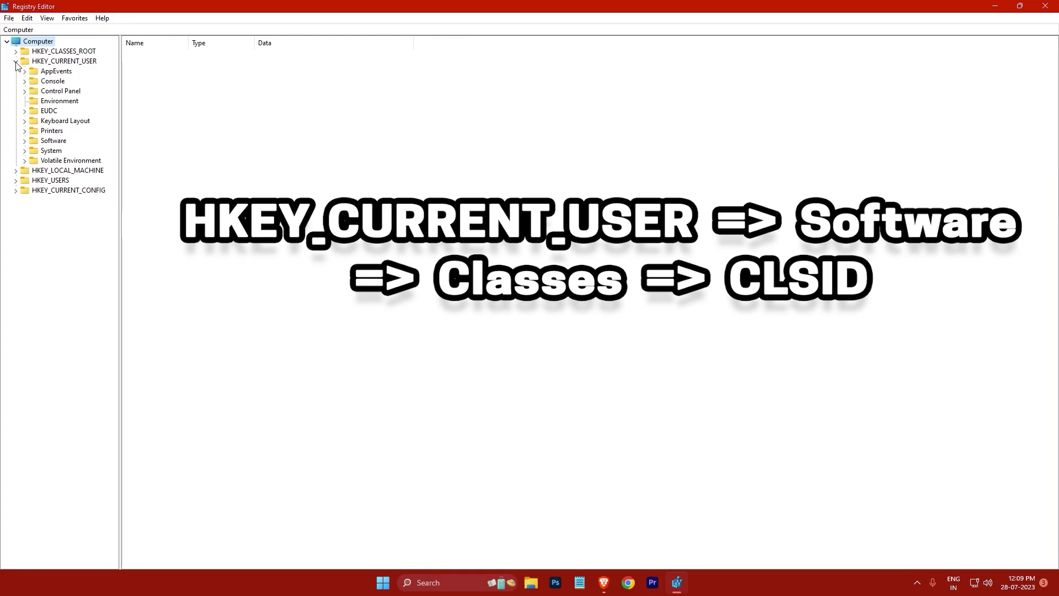
click(24, 141)
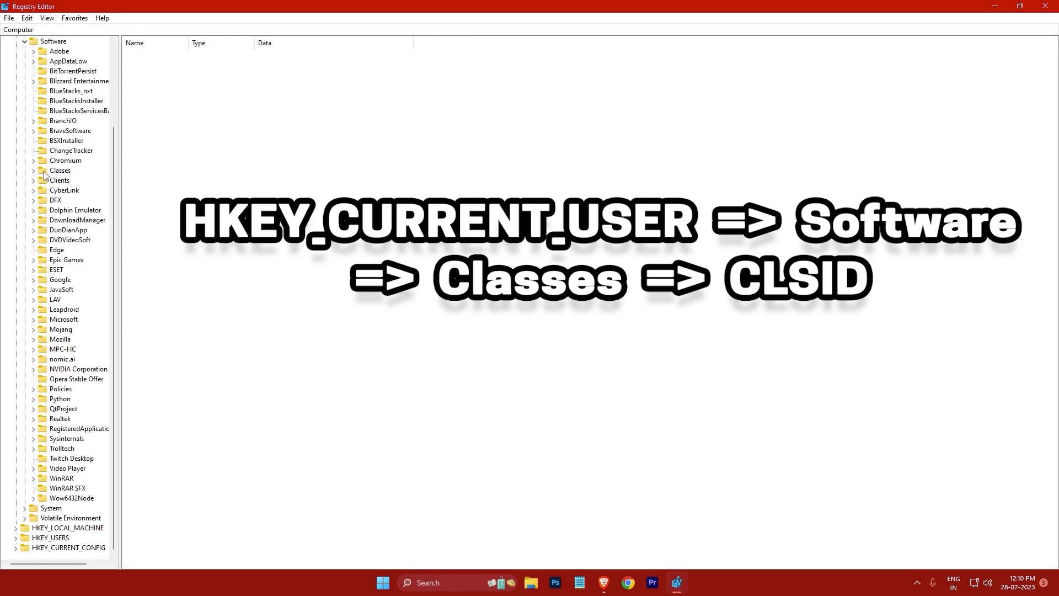
click(33, 171)
scroll(44, 342, down, 15)
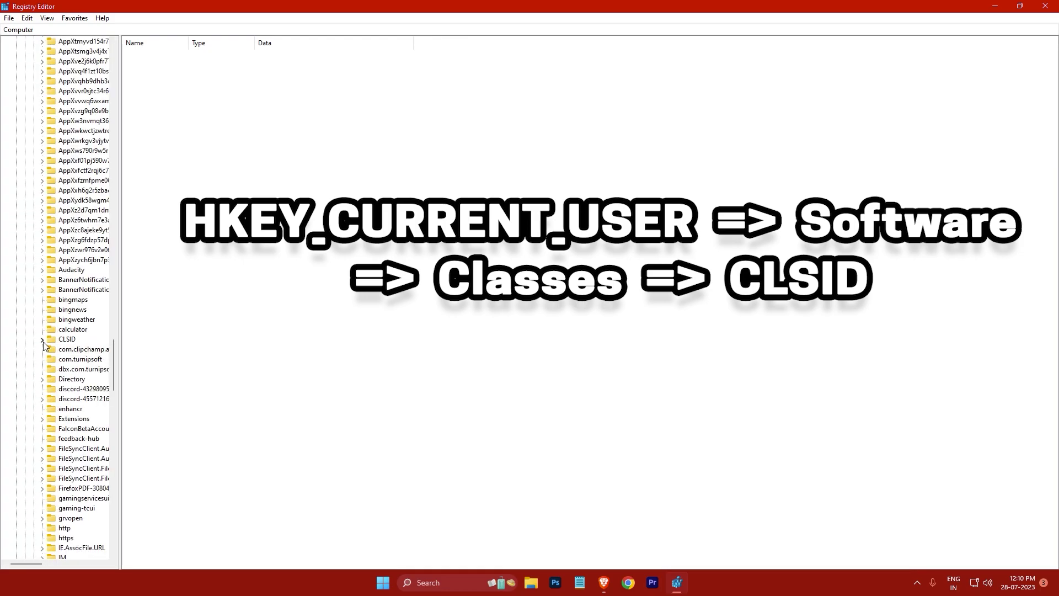
click(42, 132)
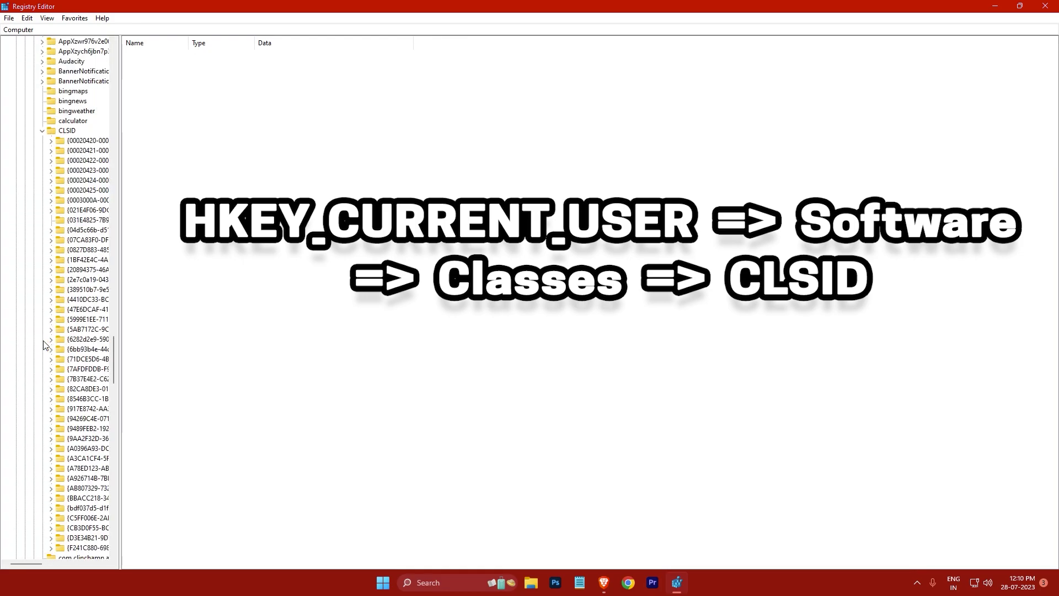
Create a CLSID subkey named with the pasted GUID {86ca1aa0-34aa-4e8b-a509-50c905bae2a2}.
right_click(207, 133)
mouse_move(238, 135)
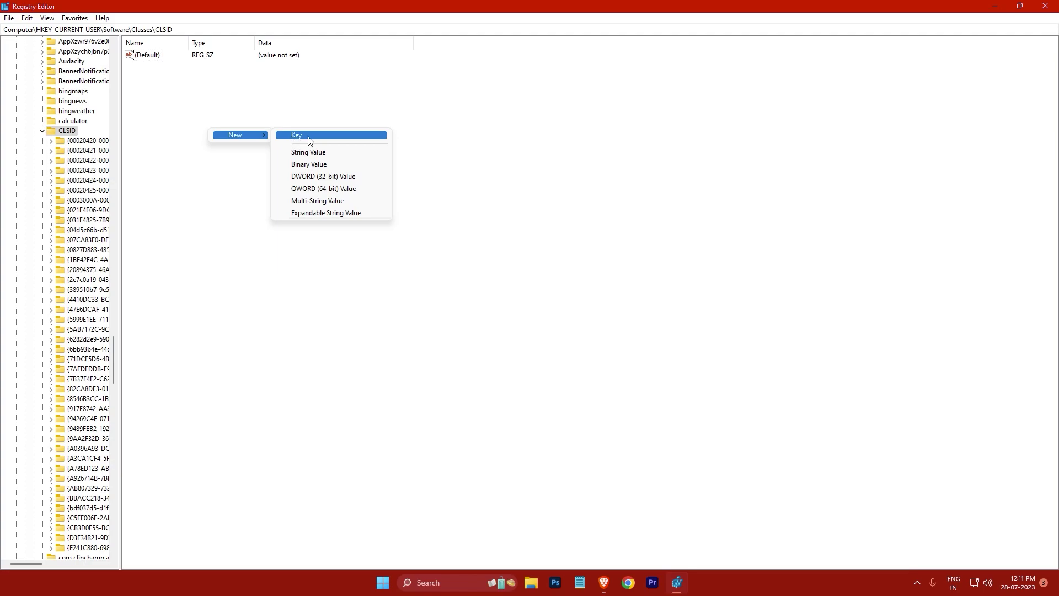
click(311, 138)
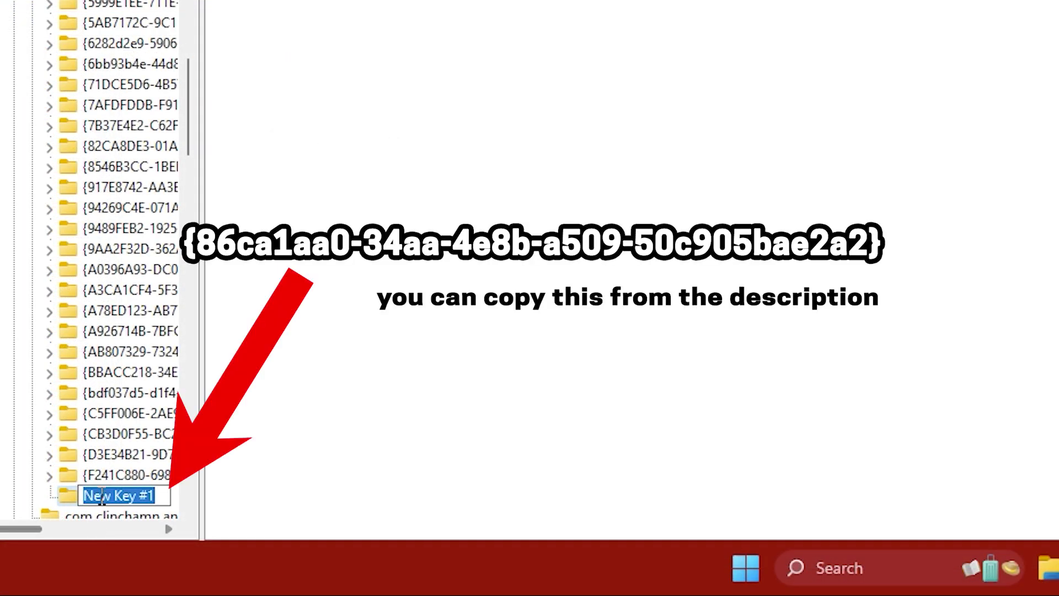
right_click(105, 494)
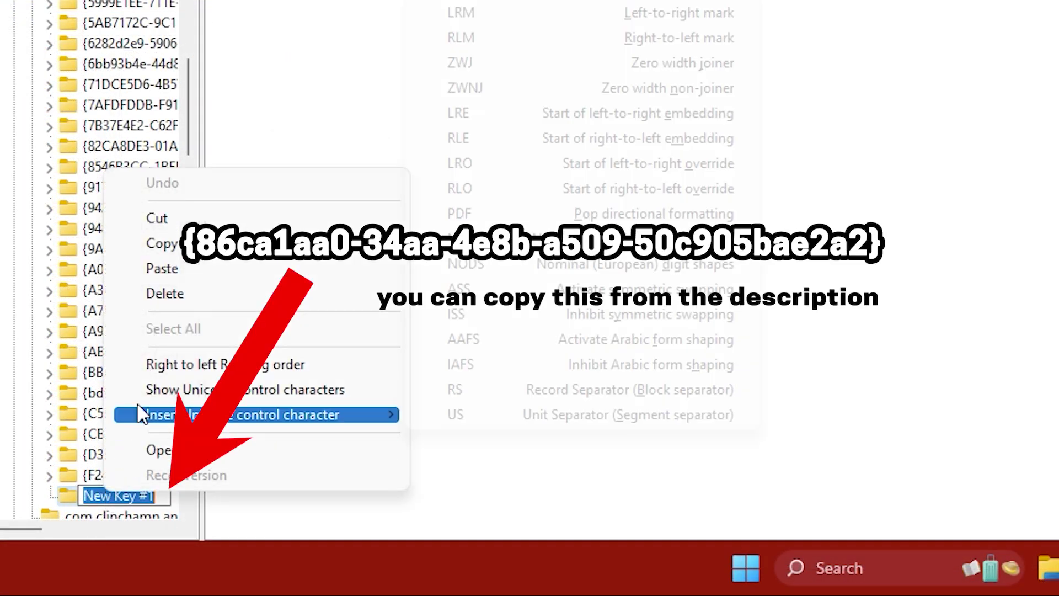
click(197, 276)
key(Return)
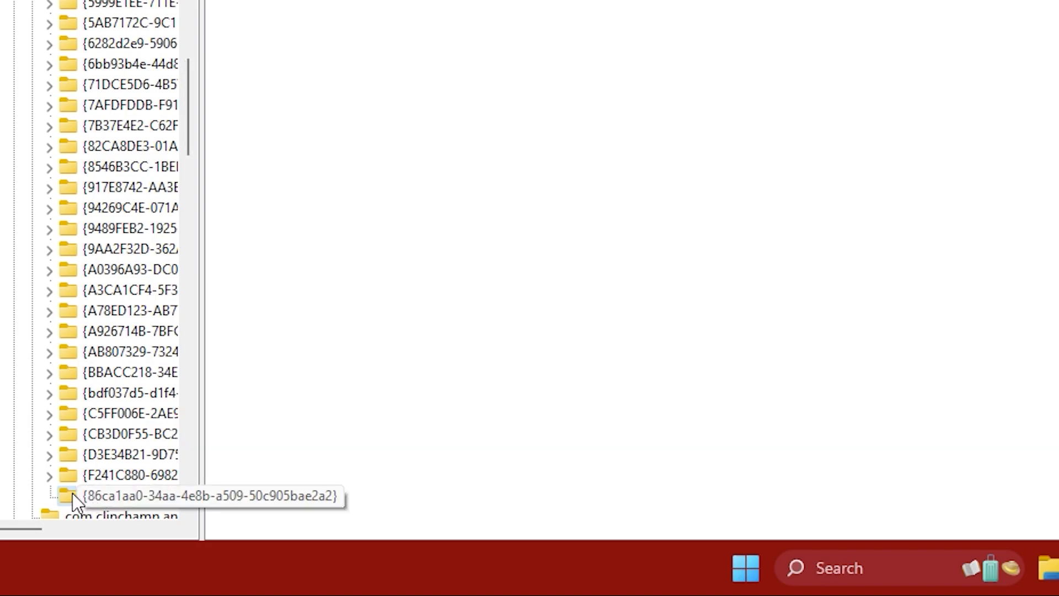
Create a subkey named InprocServer32 under the {86ca1aa0-34aa-4e8b-a509-50c905bae2a2} key.
right_click(72, 494)
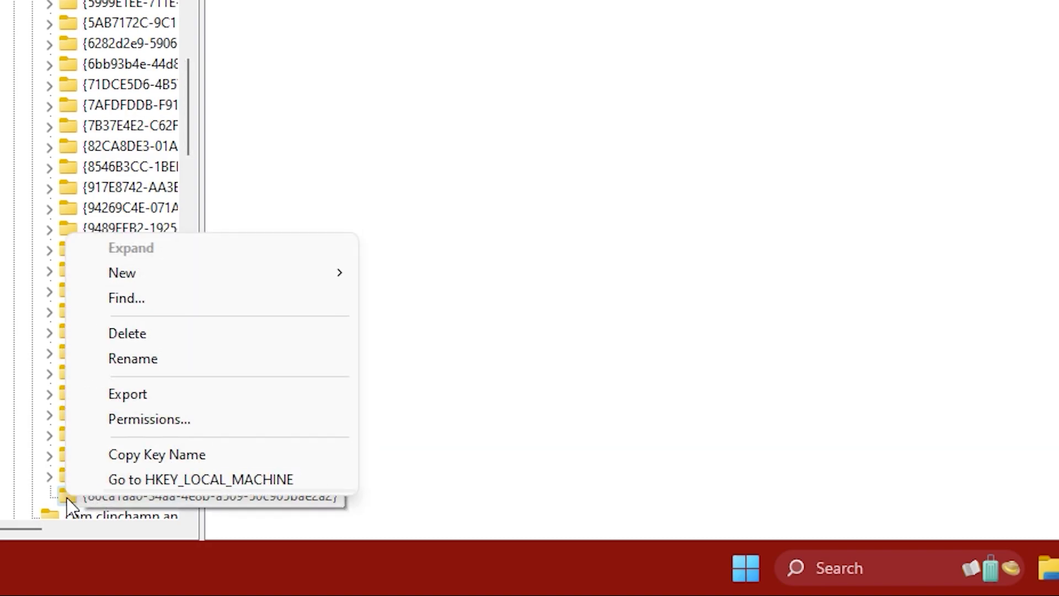
mouse_move(122, 272)
click(412, 273)
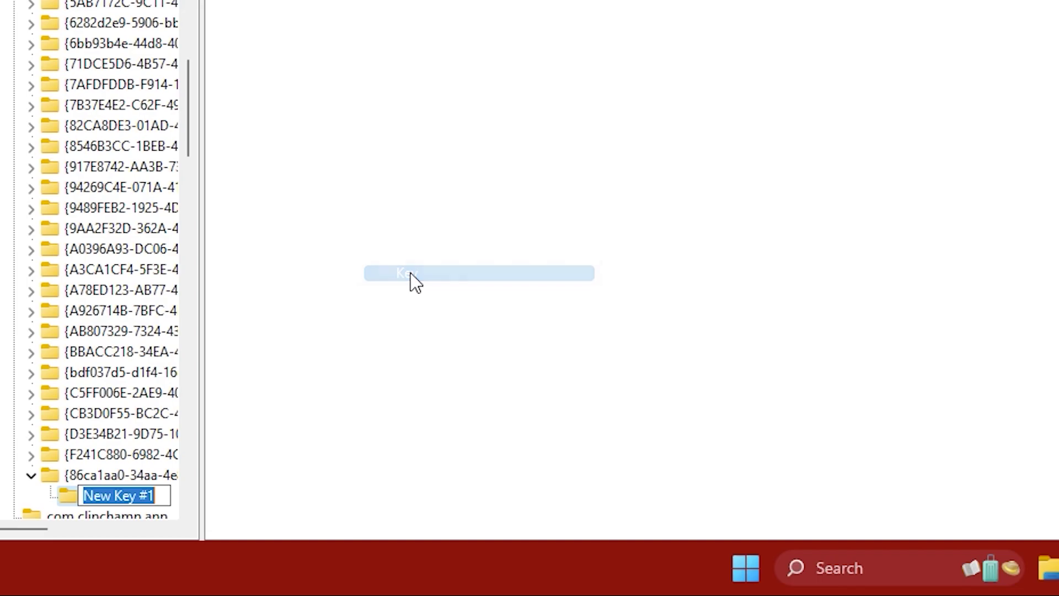
right_click(116, 495)
click(196, 281)
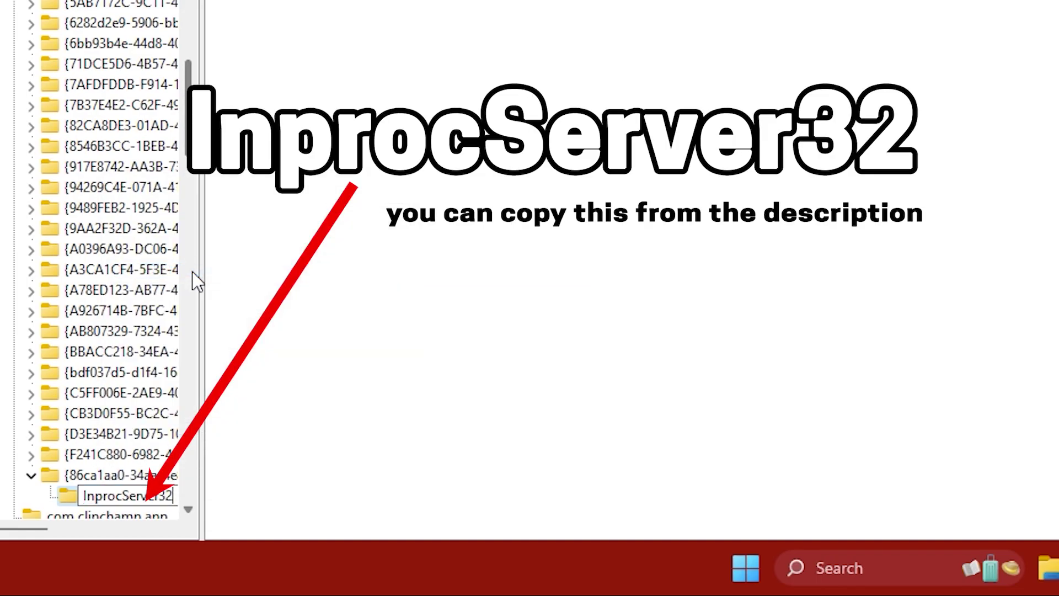
key(Return)
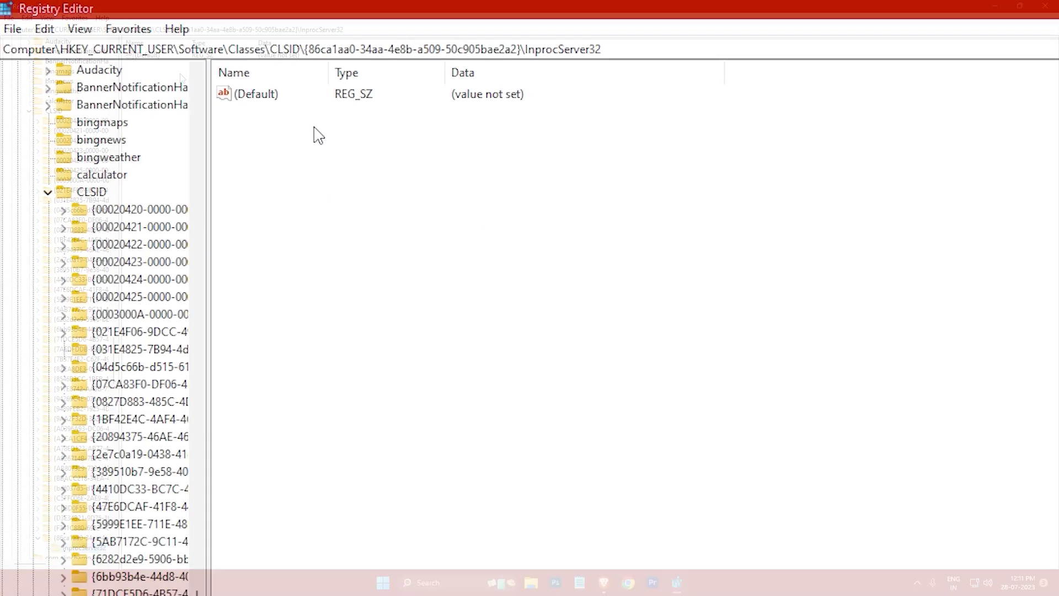
Save InprocServer32's (Default) value with blank Value data.
double_click(151, 56)
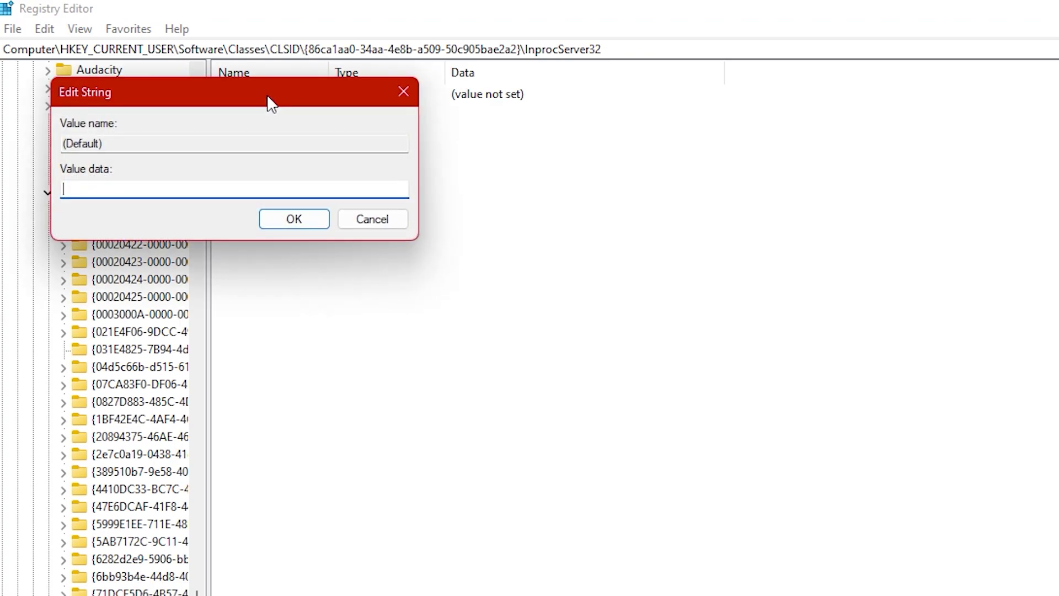
click(294, 220)
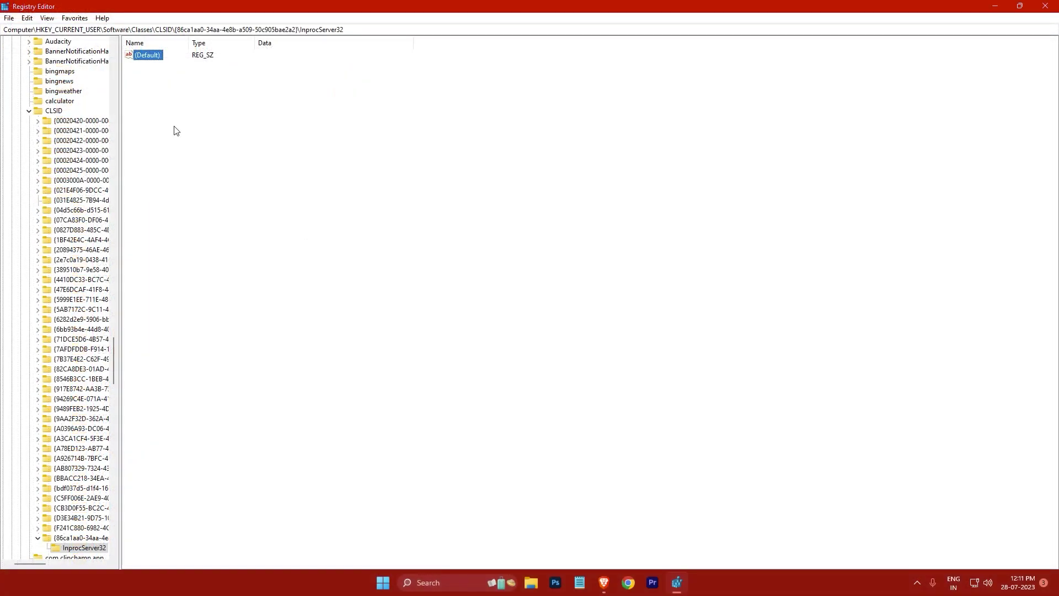
Minimize Registry Editor and confirm the desktop right-click menu shows the classic full style.
click(995, 5)
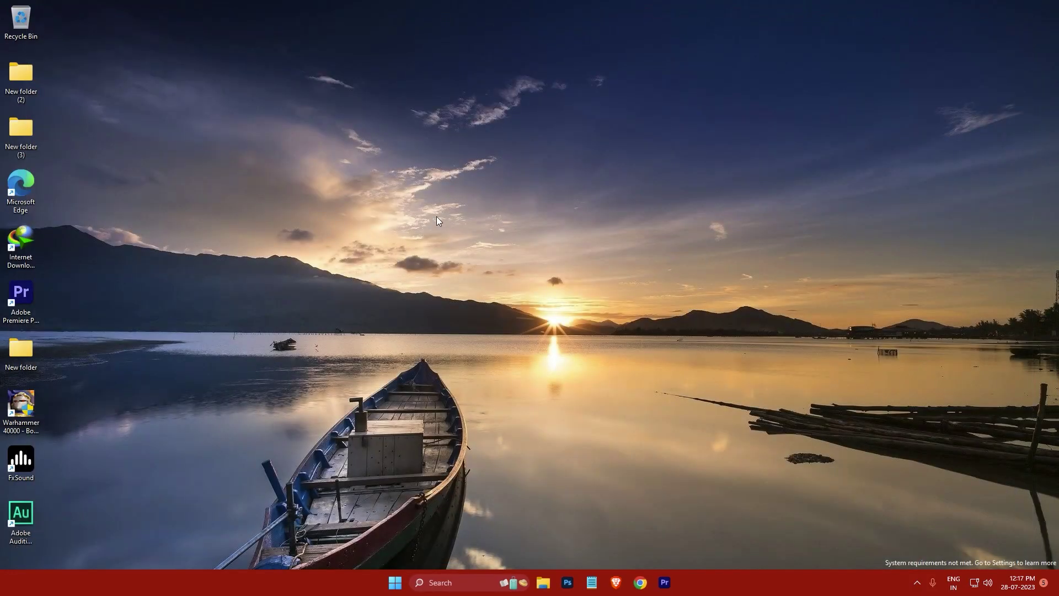
right_click(437, 217)
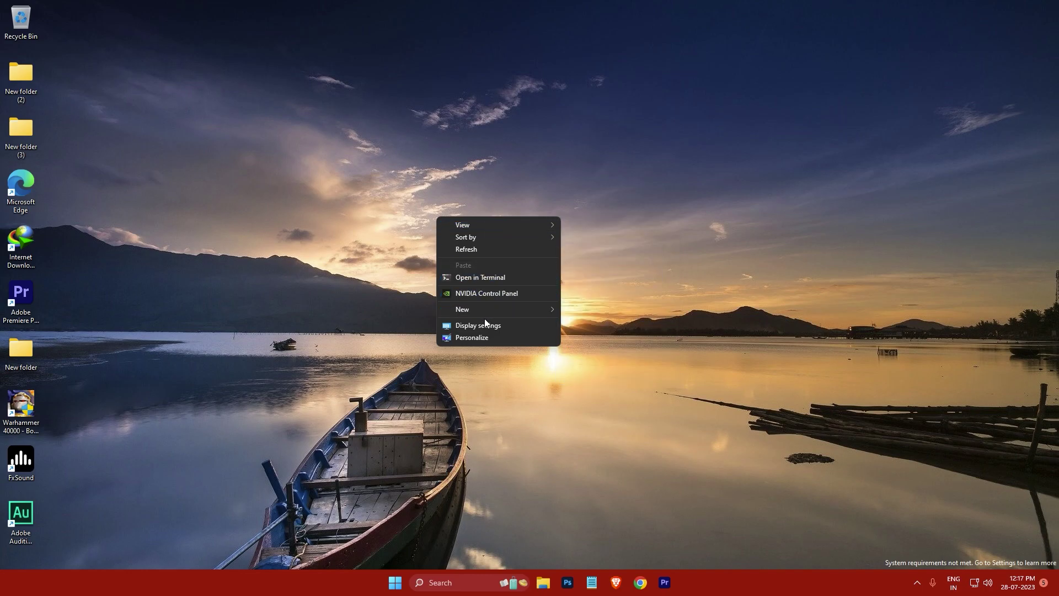
Reopen Registry Editor at HKEY_CURRENT_USER\Software\Classes\CLSID.
click(396, 589)
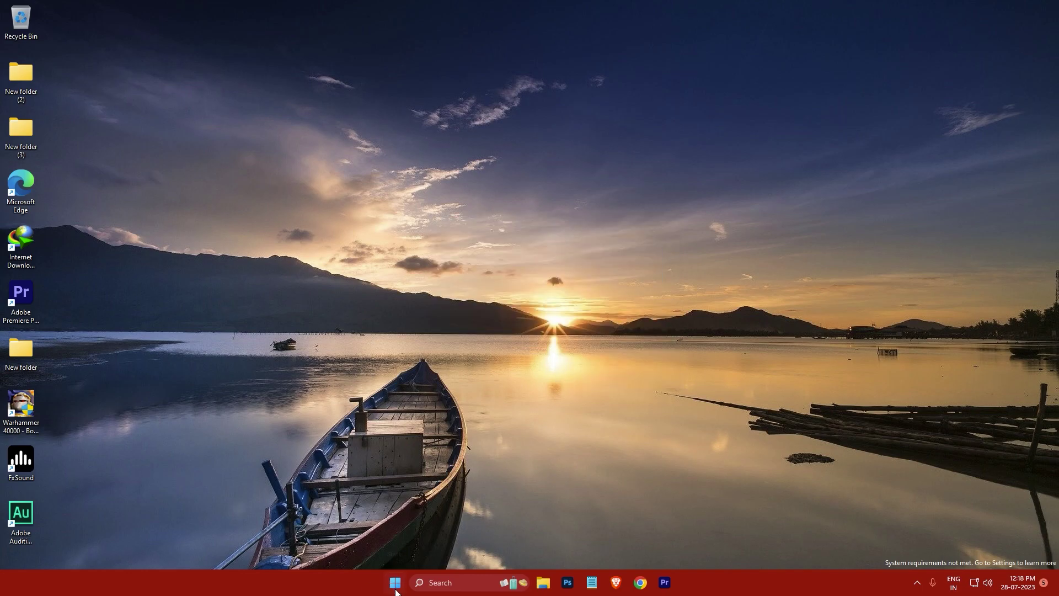
text(regedit)
click(407, 263)
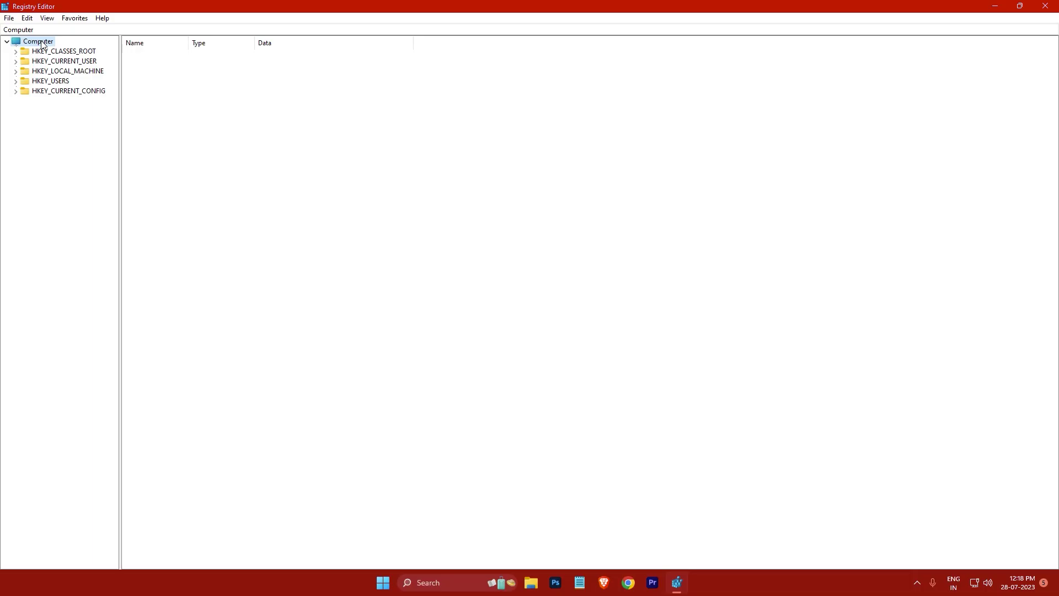
click(16, 61)
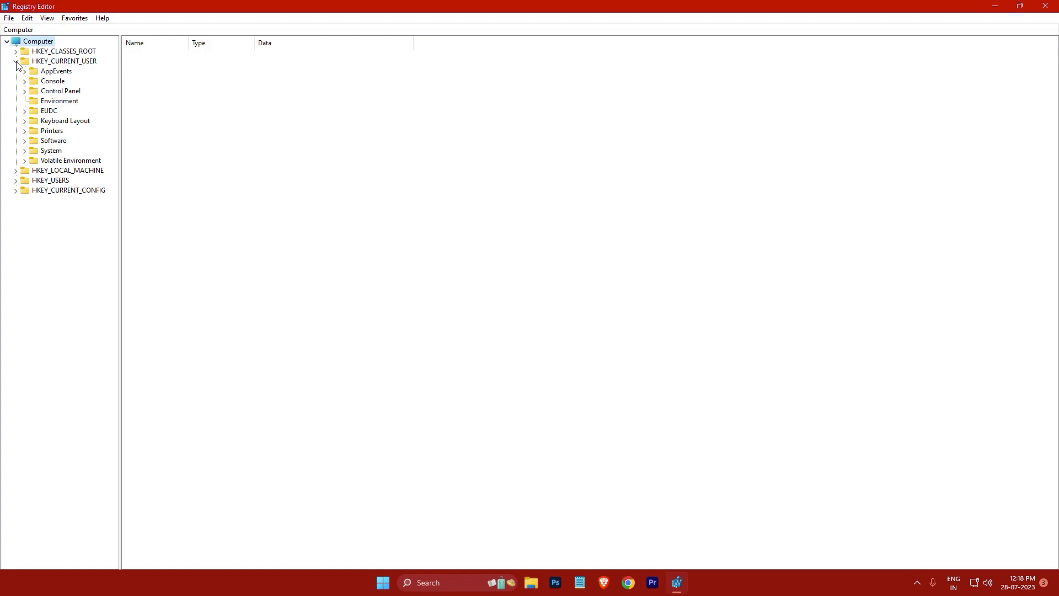
click(24, 141)
click(33, 220)
scroll(42, 207, down, 10)
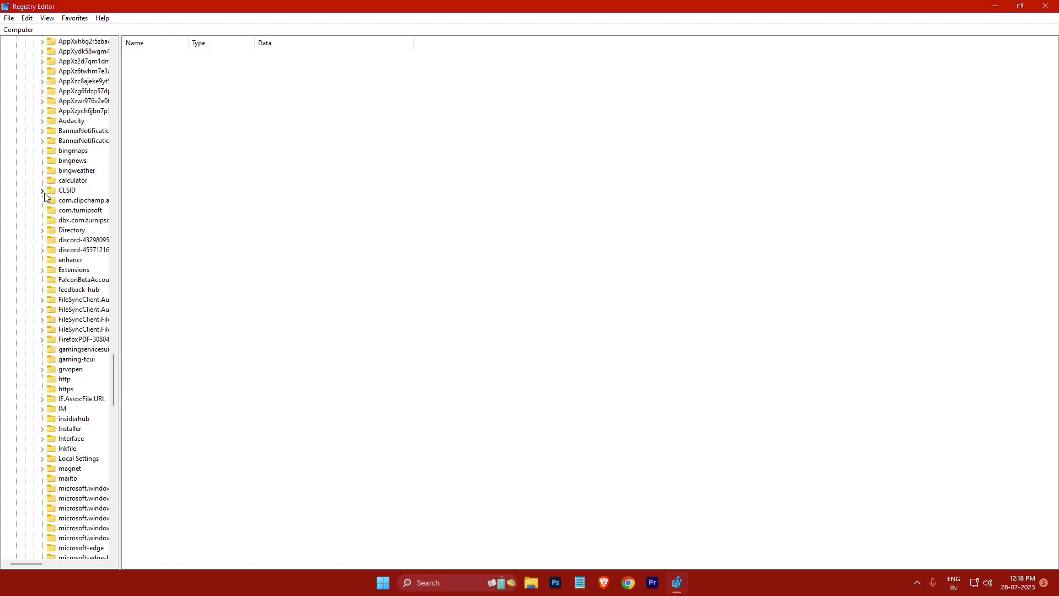
click(41, 191)
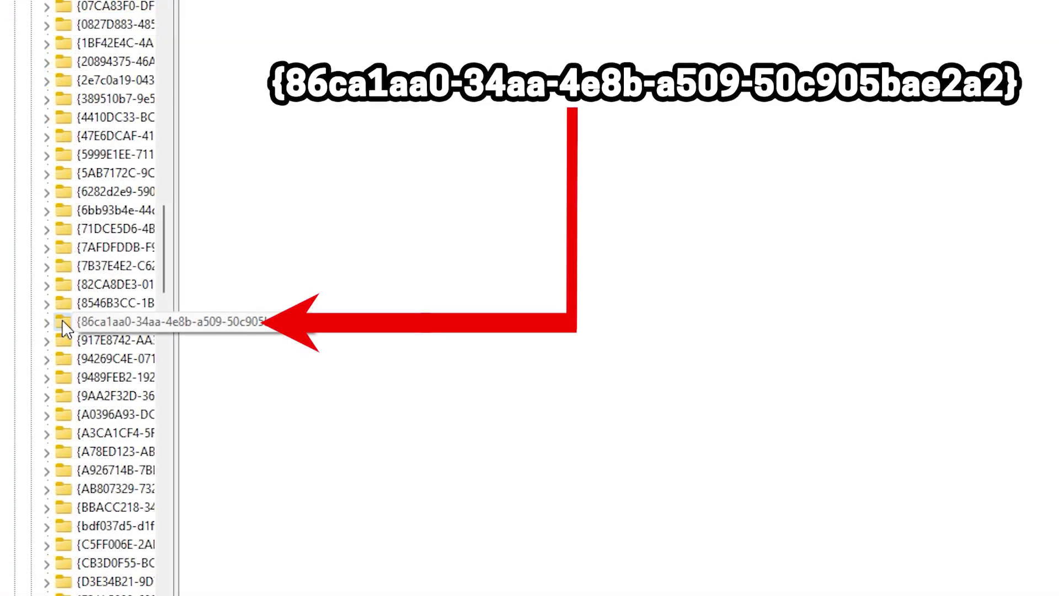
Permanently delete the {86ca1aa0-34aa-4e8b-a509-50c905bae2a2} key.
right_click(60, 398)
click(133, 417)
click(584, 287)
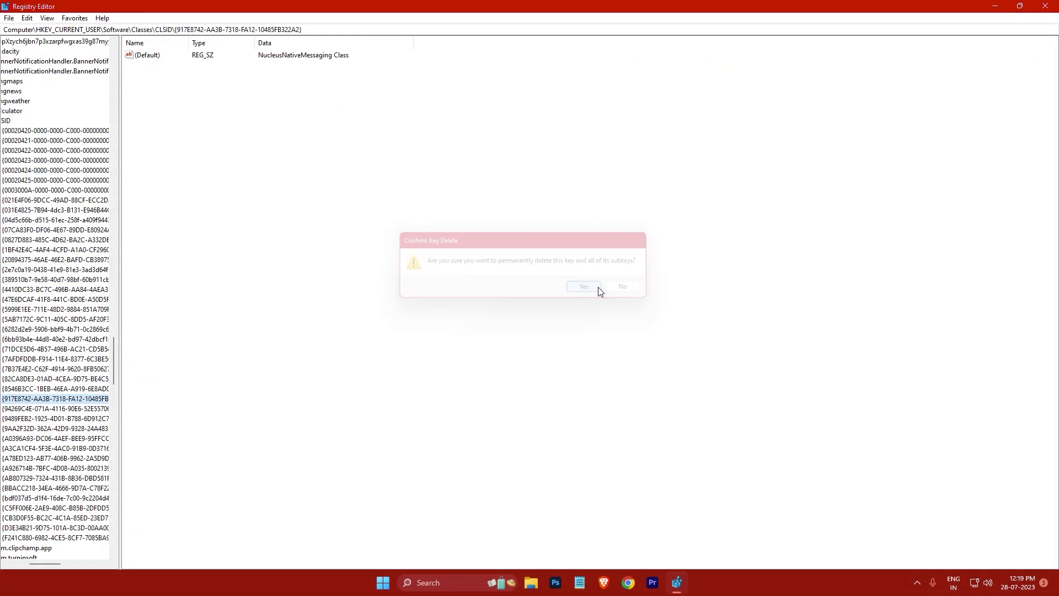
Close Registry Editor and confirm the desktop right-click menu is compact again.
click(1047, 7)
right_click(414, 222)
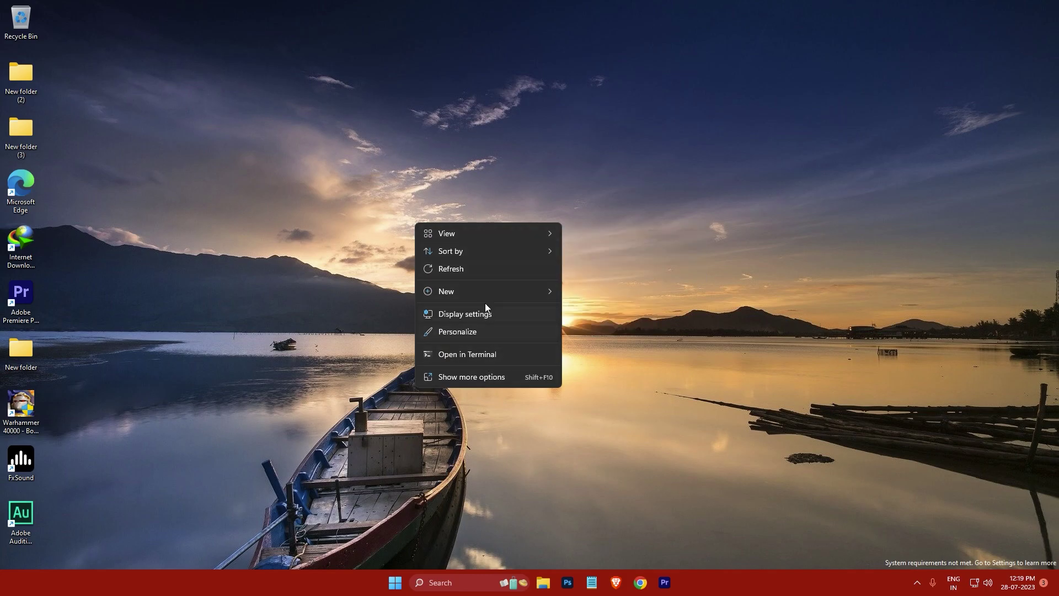
mouse_move(464, 233)
click(488, 178)
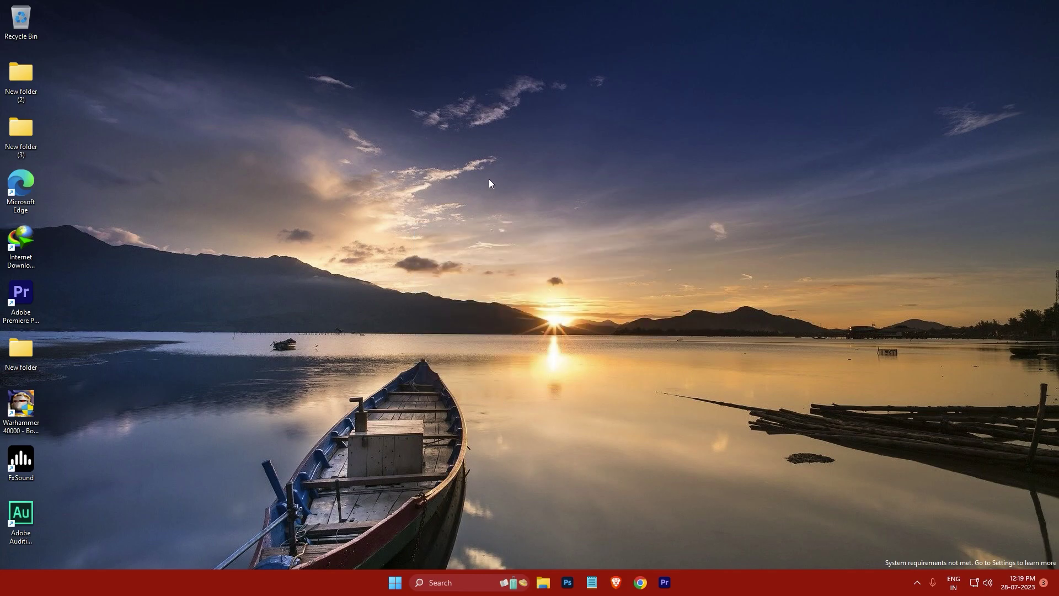